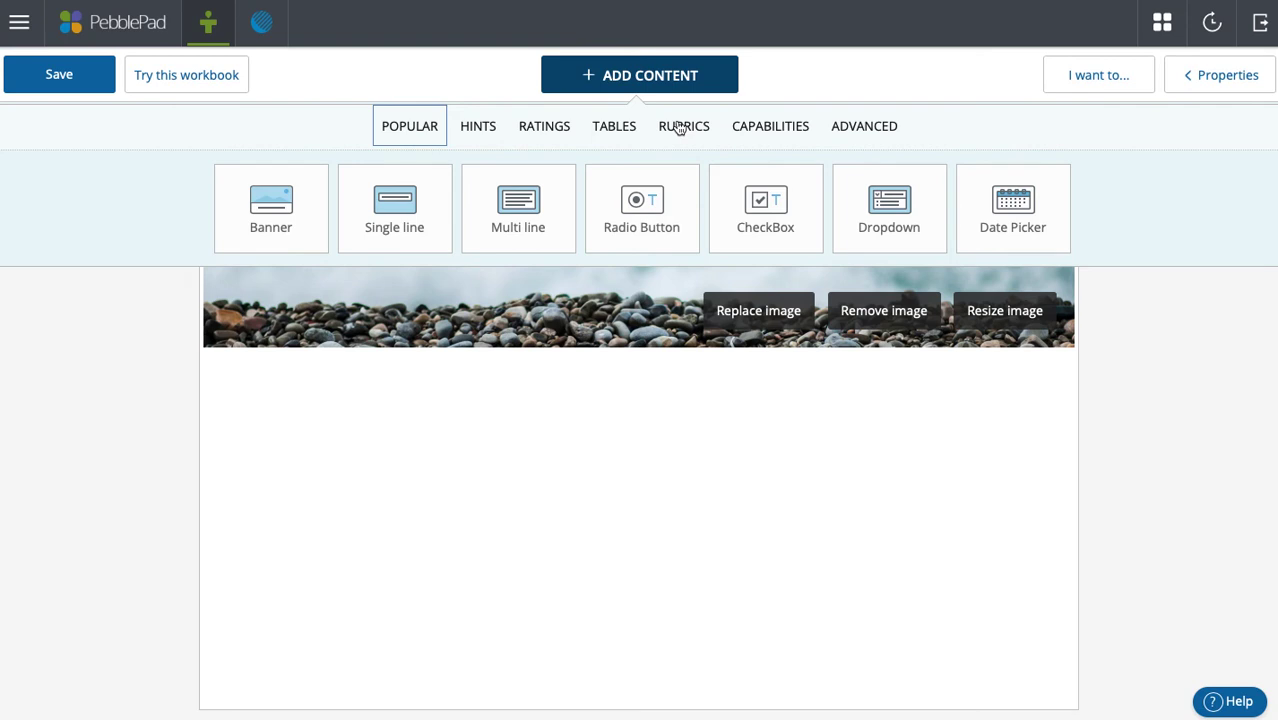
Add a rubric table to the worksheet page below the banner image
left_click(678, 127)
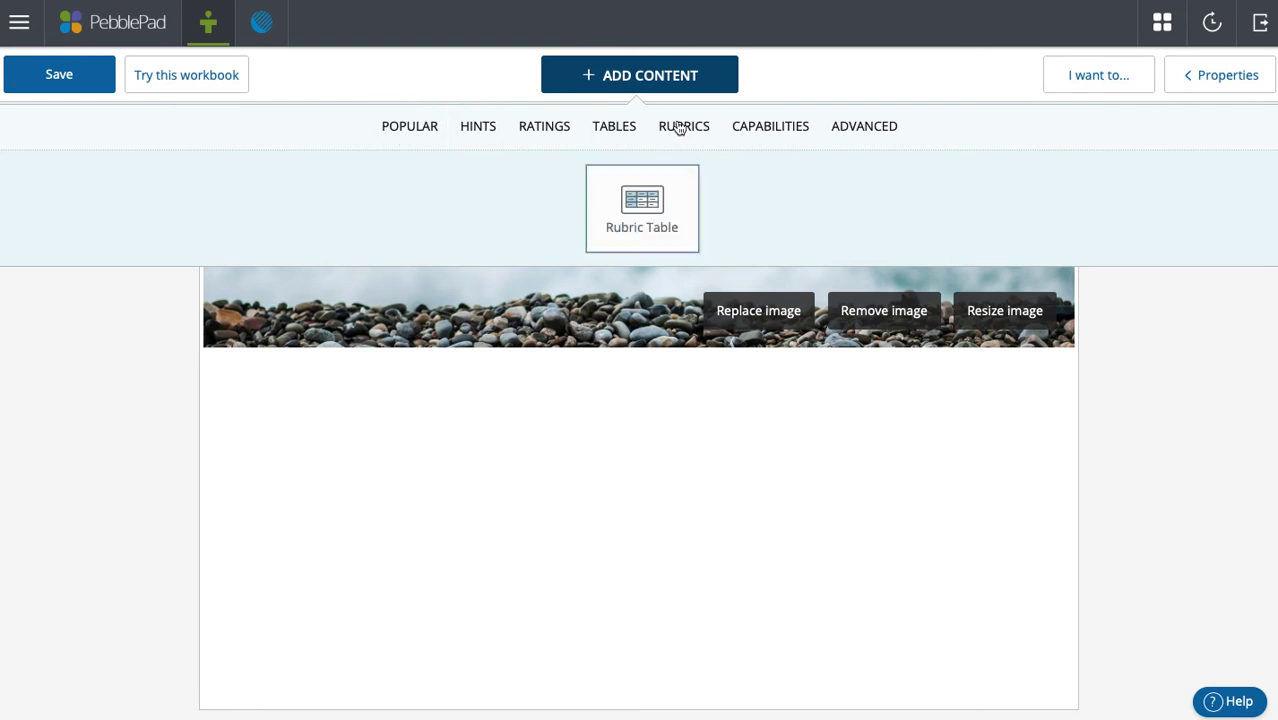
left_click(660, 213)
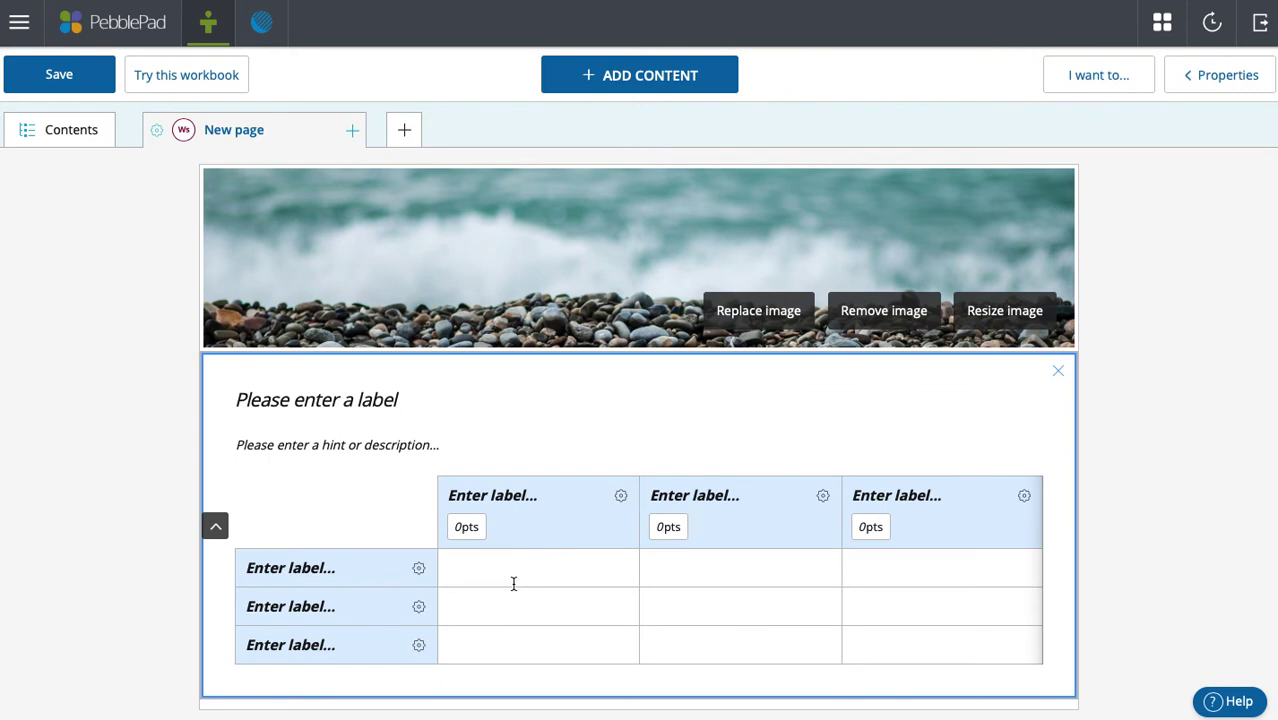
Try adding a table with column and row labels below the rubric, and remove that table again
left_click(671, 92)
left_click(616, 128)
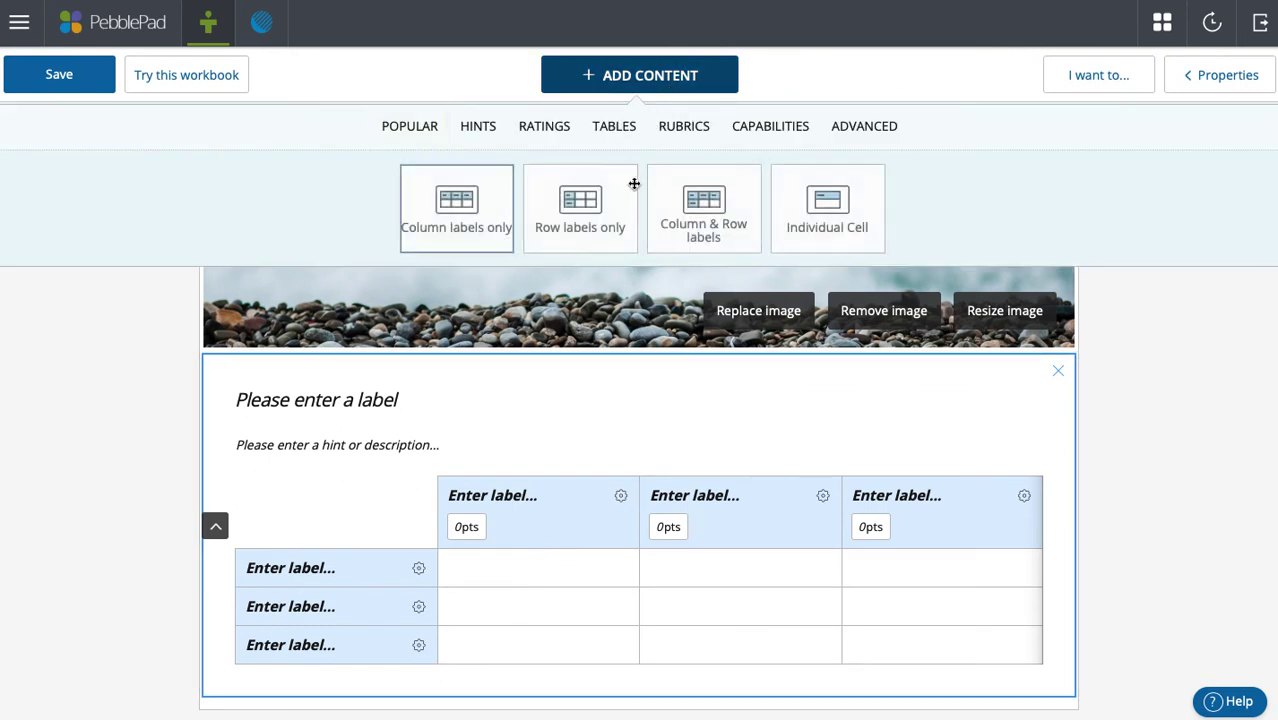
left_click(711, 218)
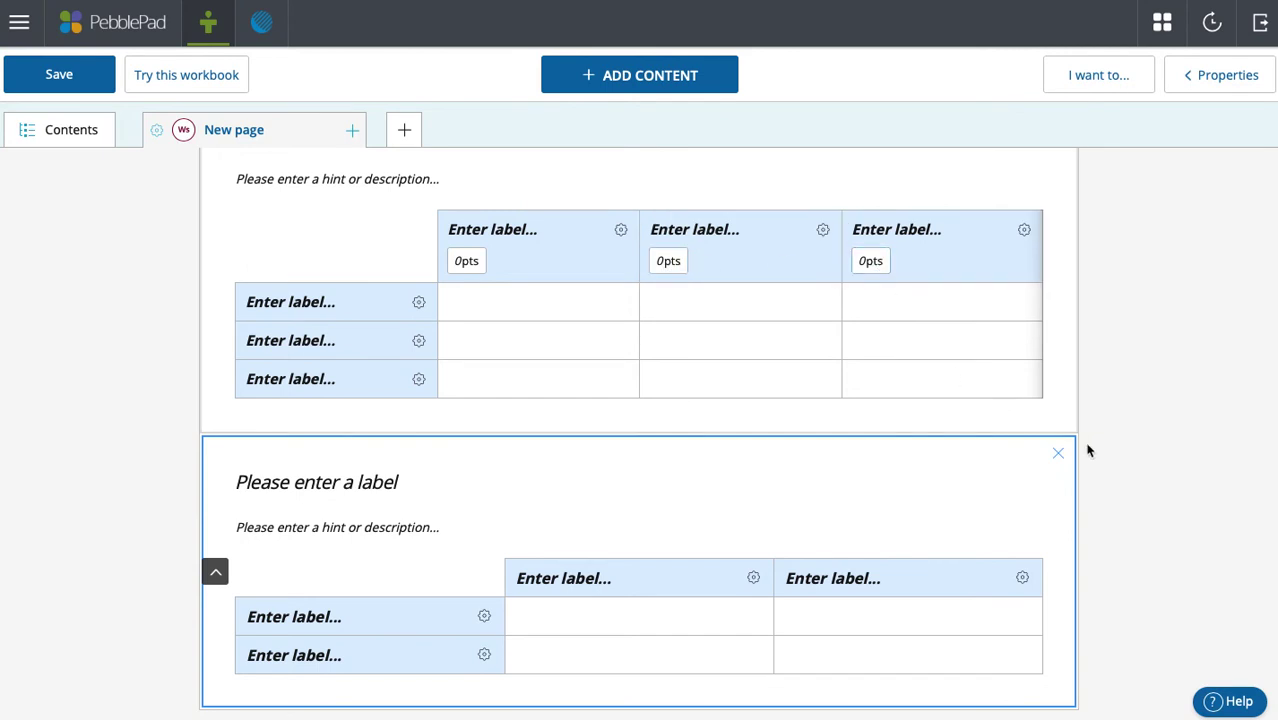
left_click(1062, 456)
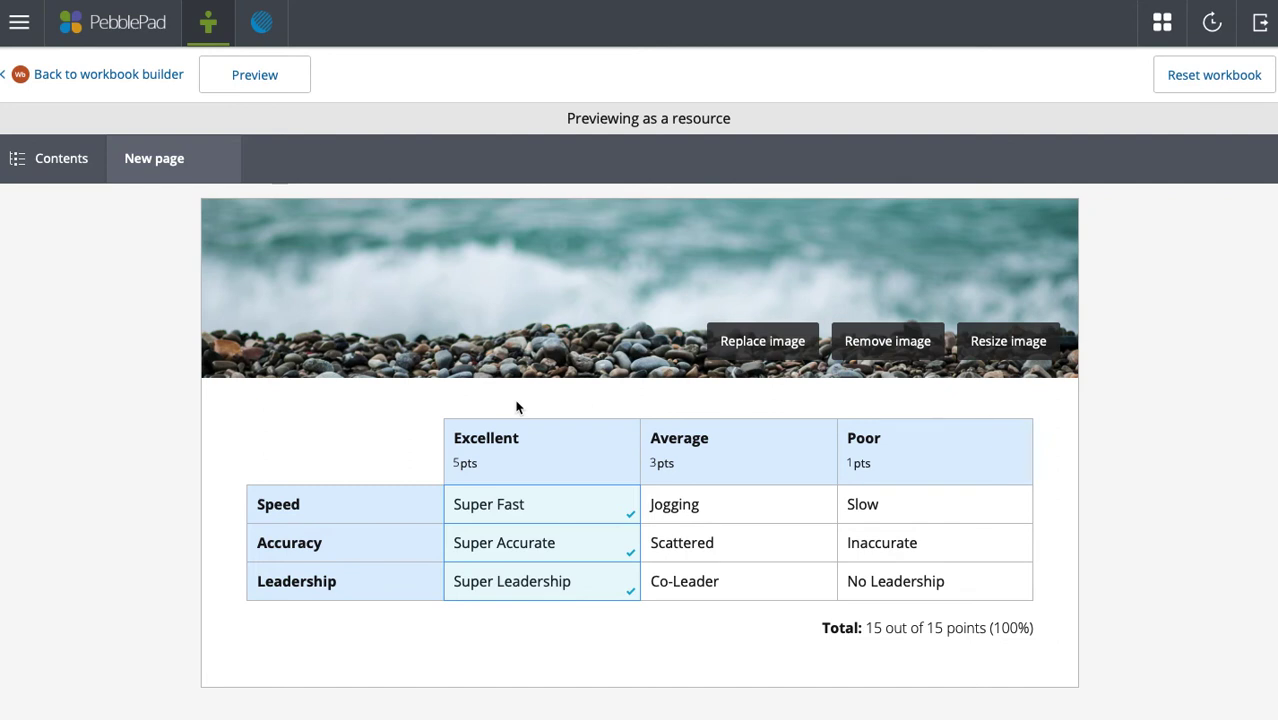
Try out lower ratings in the previewed rubric: Jogging for Speed, Scattered and Inaccurate for Accuracy, and No Leadership for Leadership
left_click(686, 514)
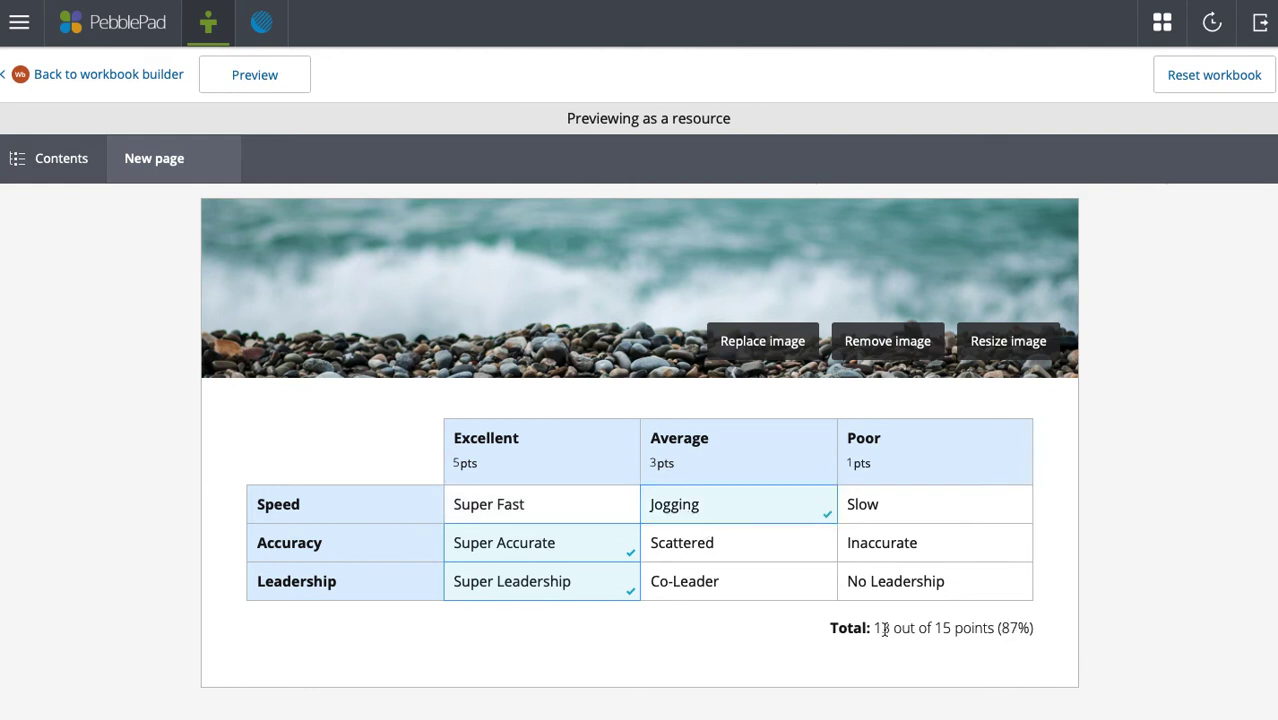
left_click(745, 548)
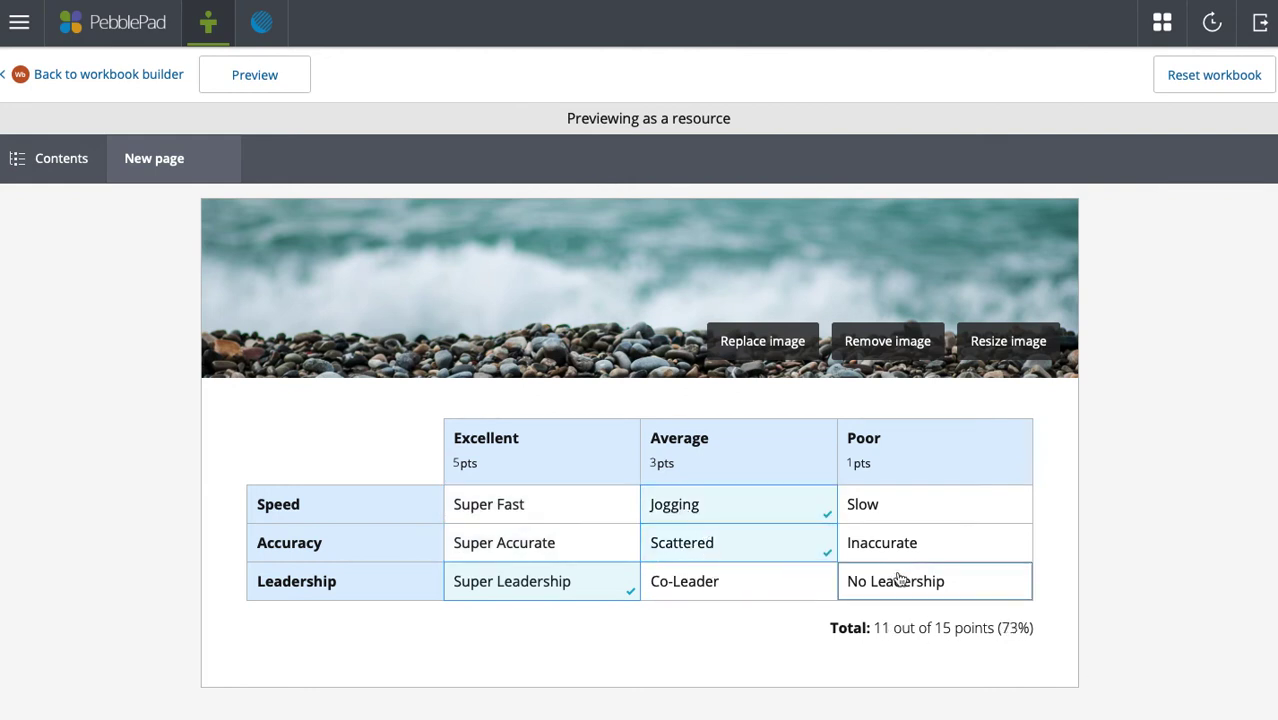
left_click(900, 581)
left_click(899, 545)
Rate the previewed rubric Super Fast, Scattered and Super Leadership, and return to the workbook builder with the changes saved
left_click(533, 514)
left_click(727, 549)
left_click(519, 584)
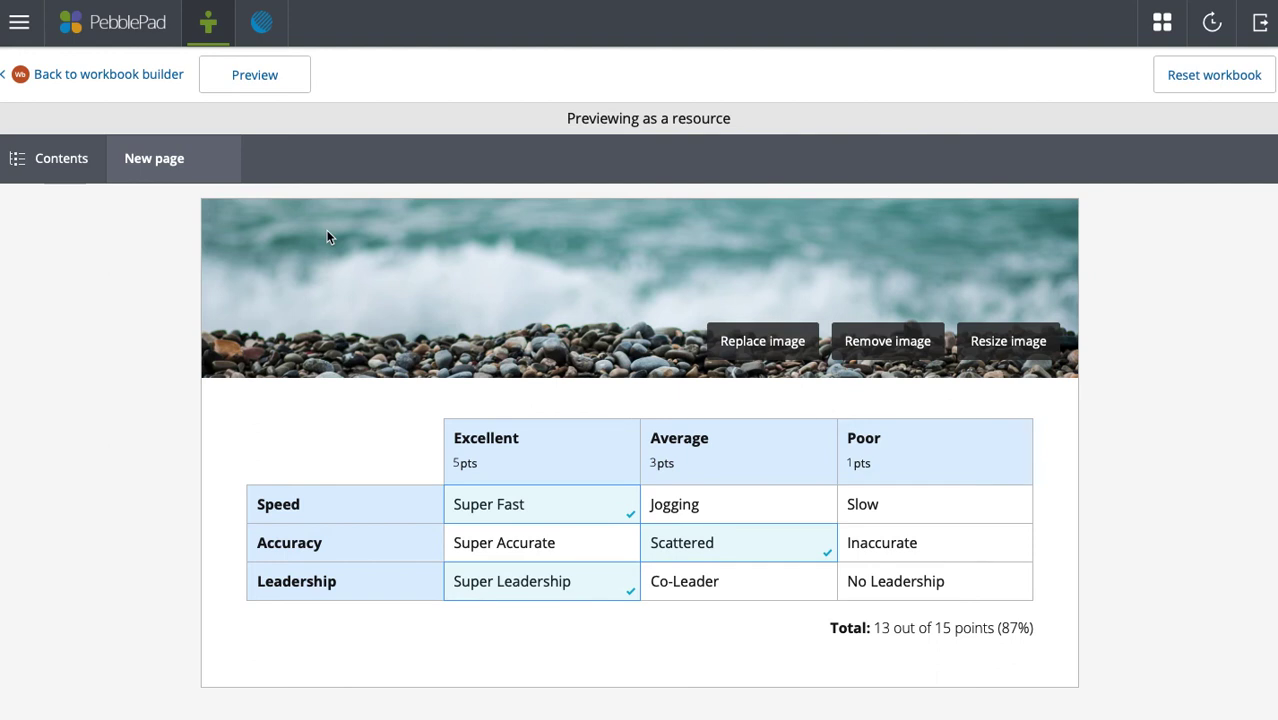
left_click(155, 78)
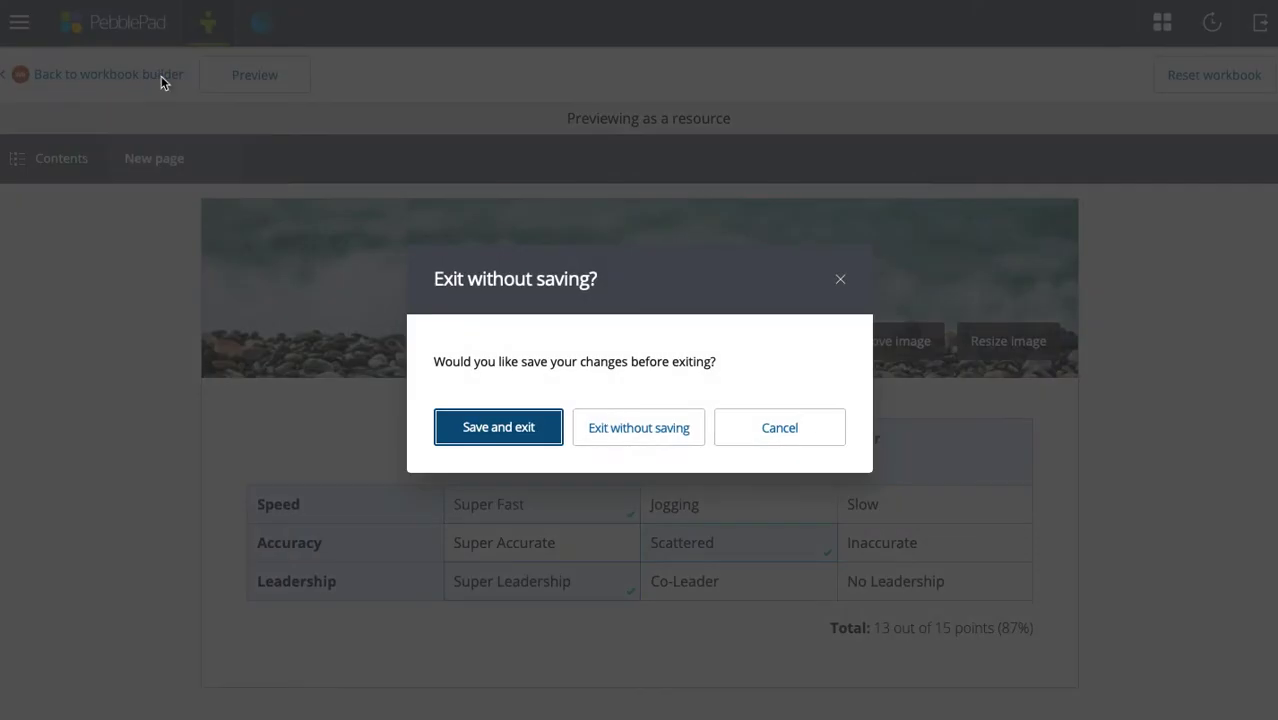
left_click(543, 429)
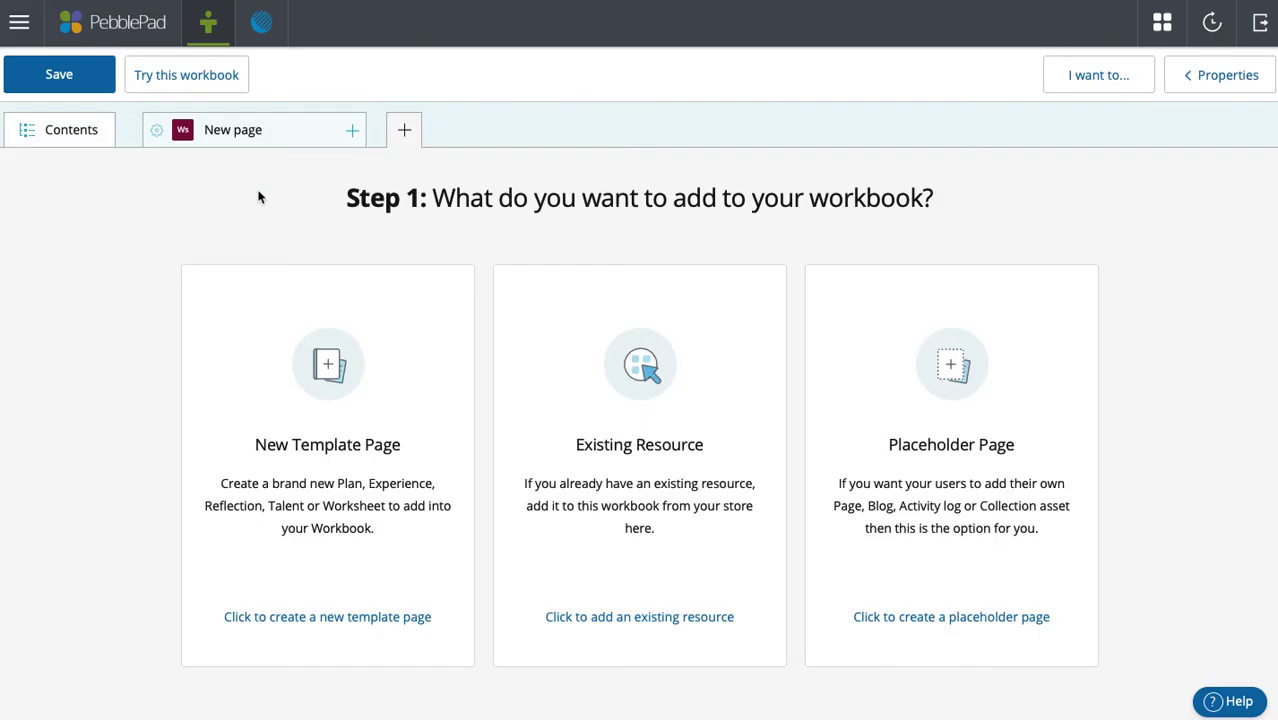
Create a second template page in the workbook and add a free-text block from the hints content
left_click(325, 406)
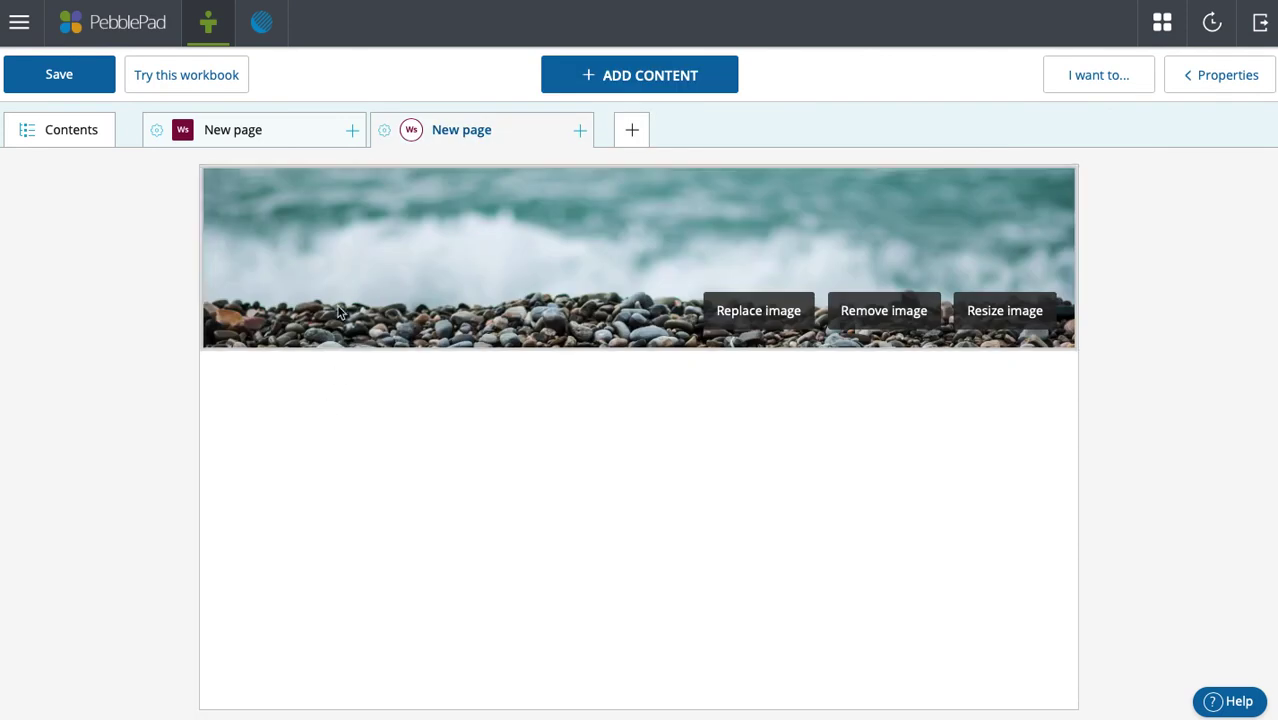
left_click(660, 86)
left_click(467, 126)
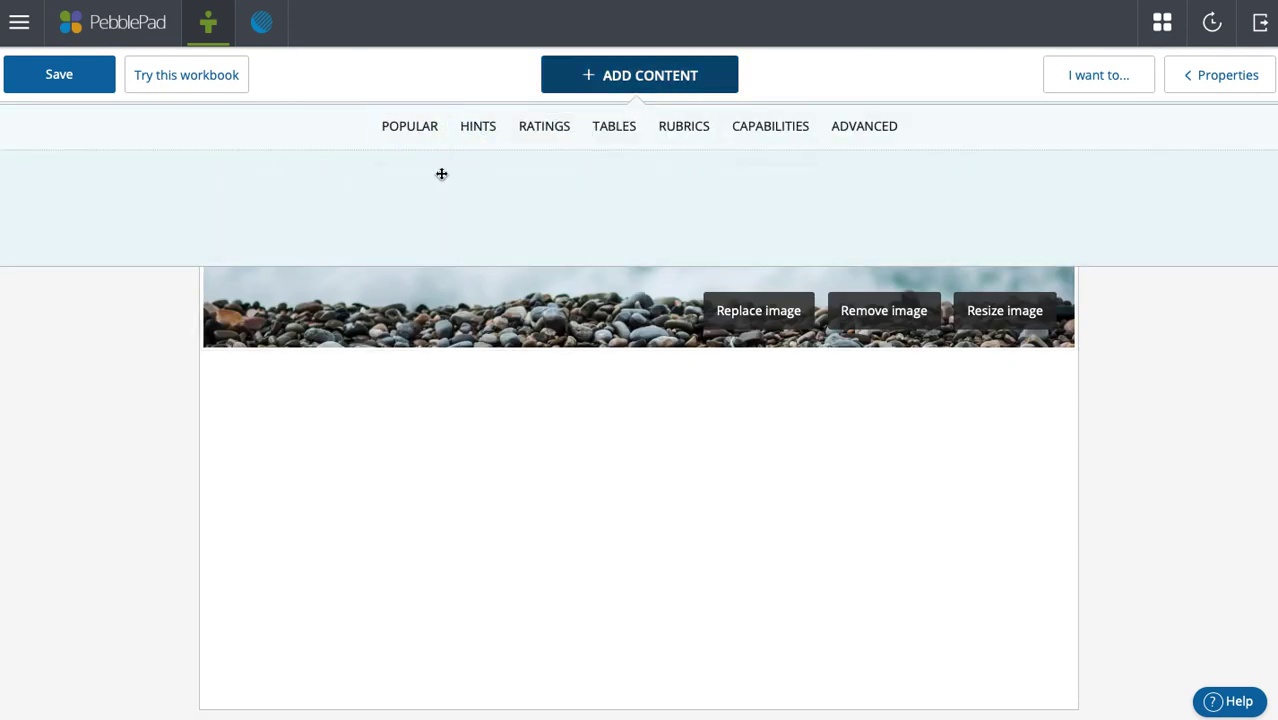
left_click(322, 220)
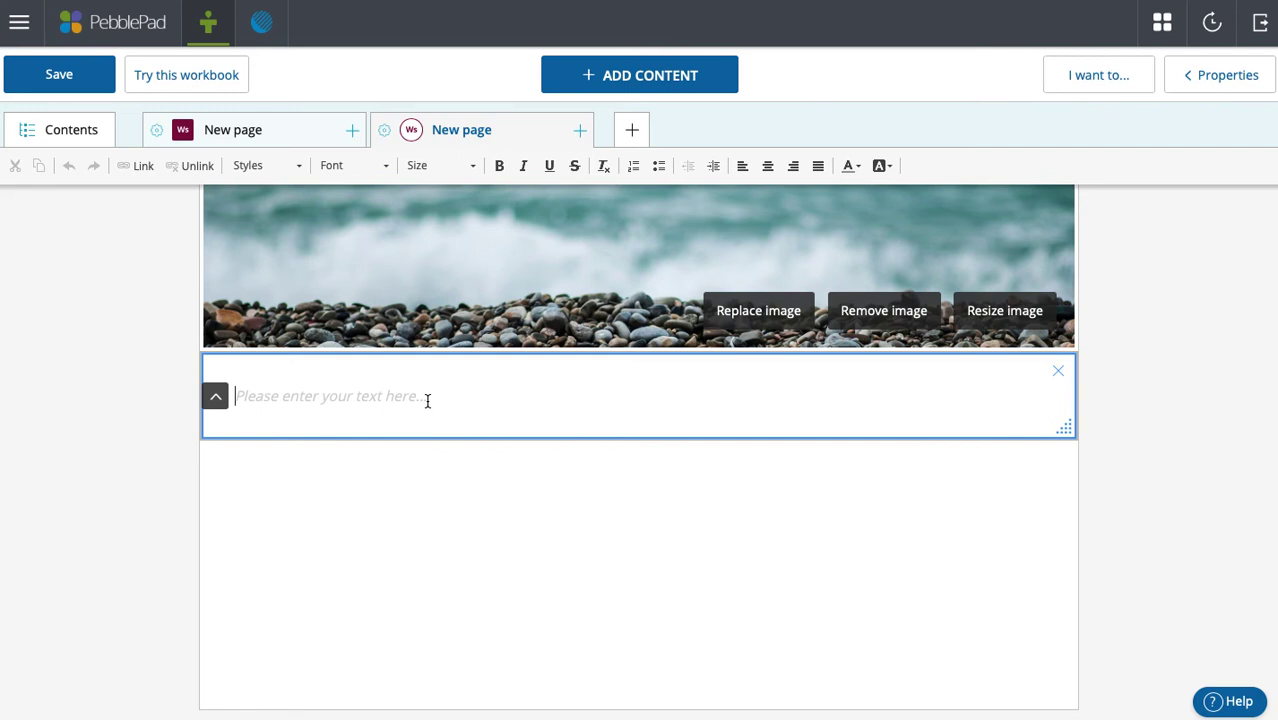
Convert the first page, which holds the rubric, into a nested workbook
left_click(268, 133)
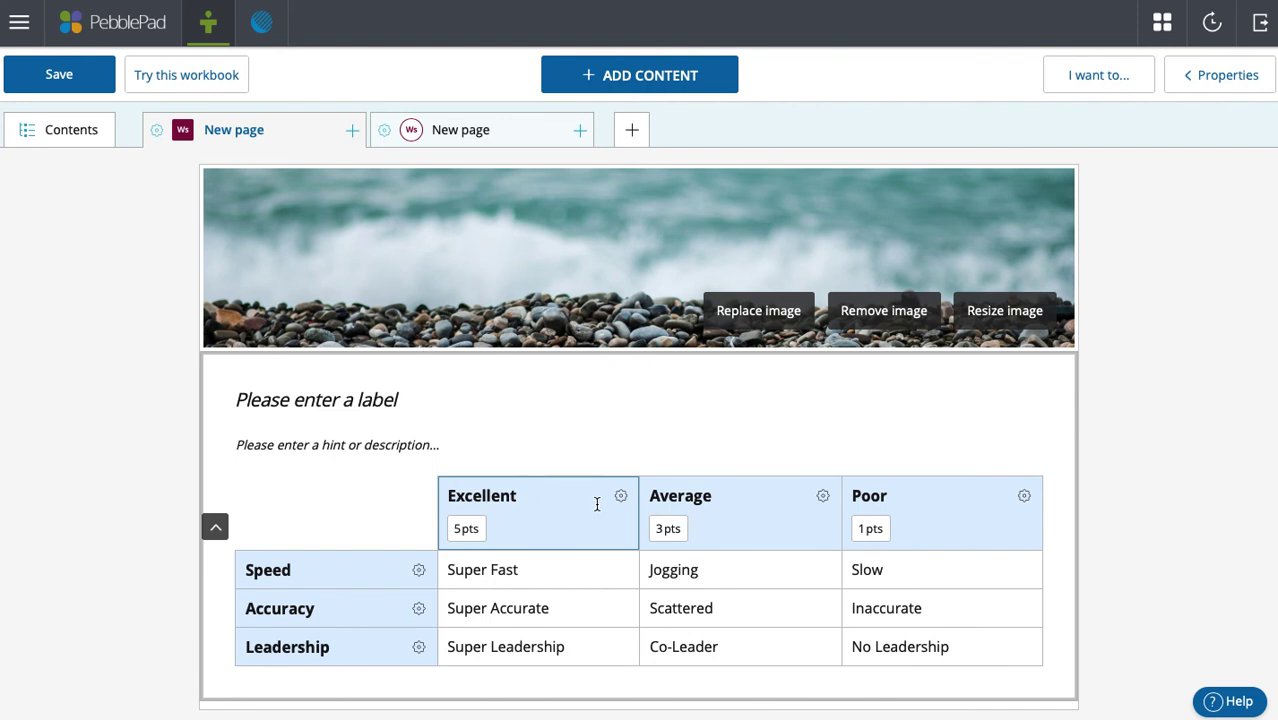
left_click(353, 133)
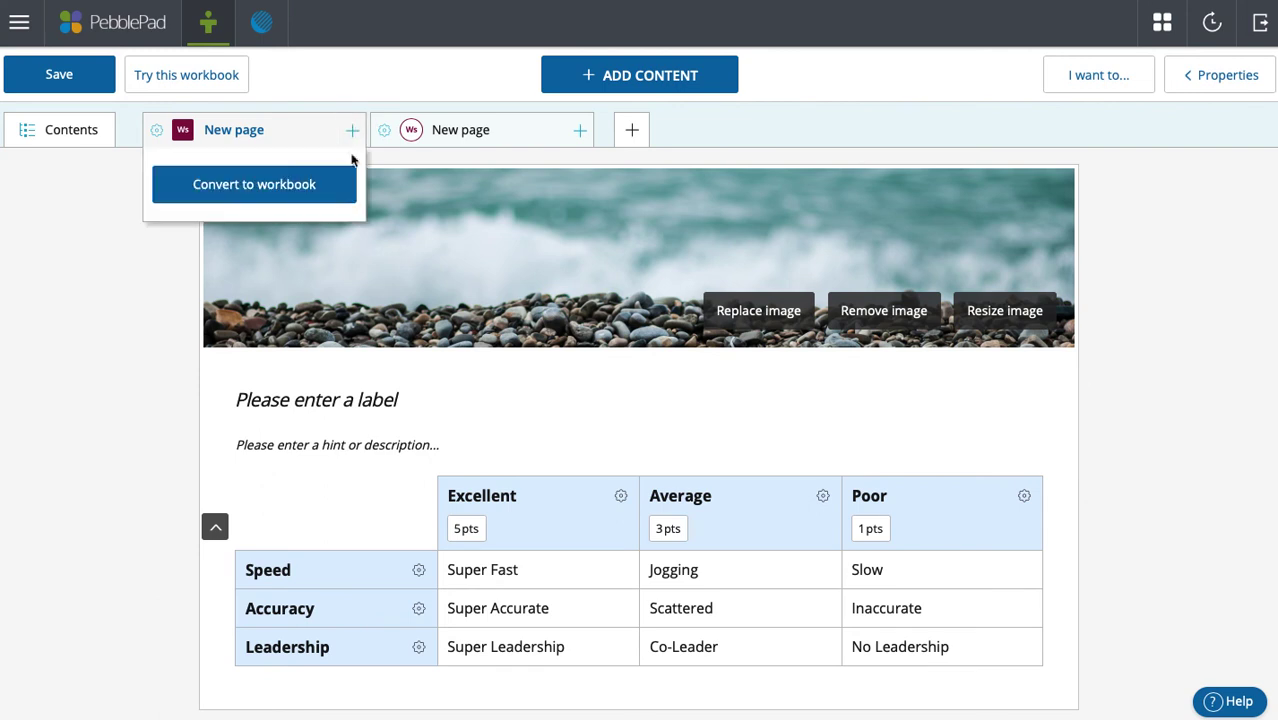
left_click(329, 189)
Rename the rubric page inside the nested workbook as "Jan. Assignment"
left_click(352, 135)
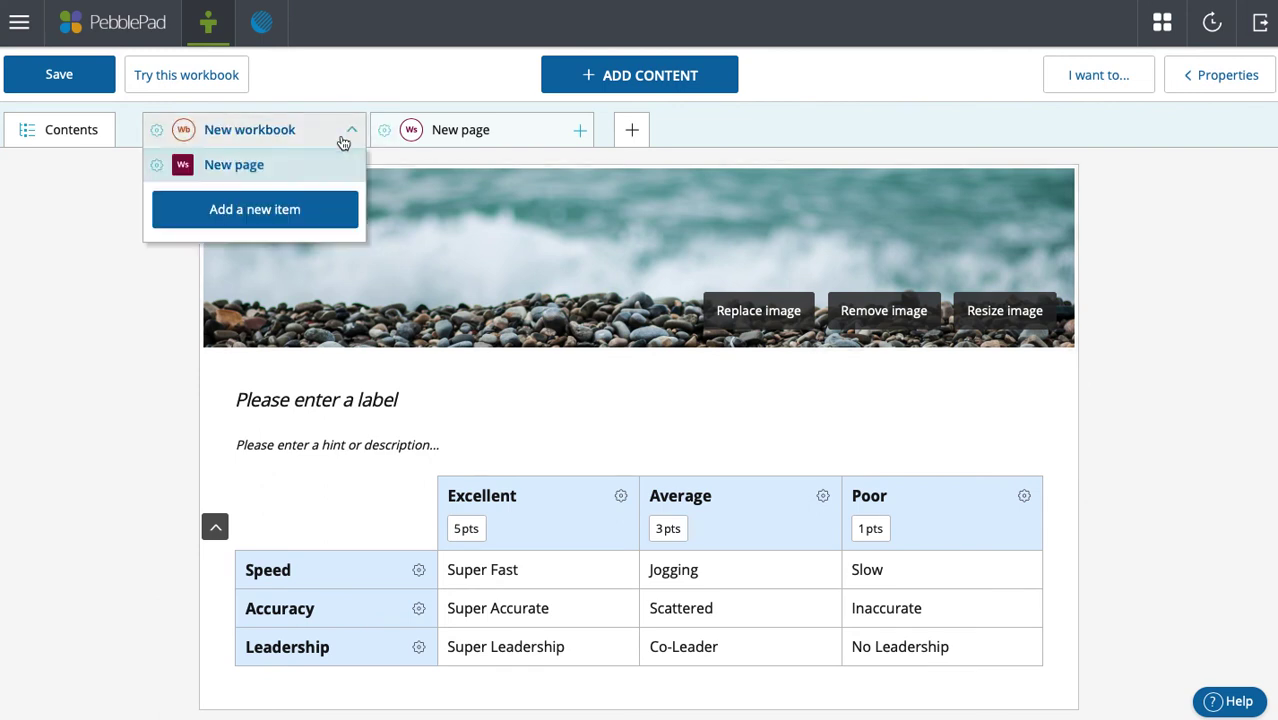
left_click(157, 166)
type("Jan. Assignment")
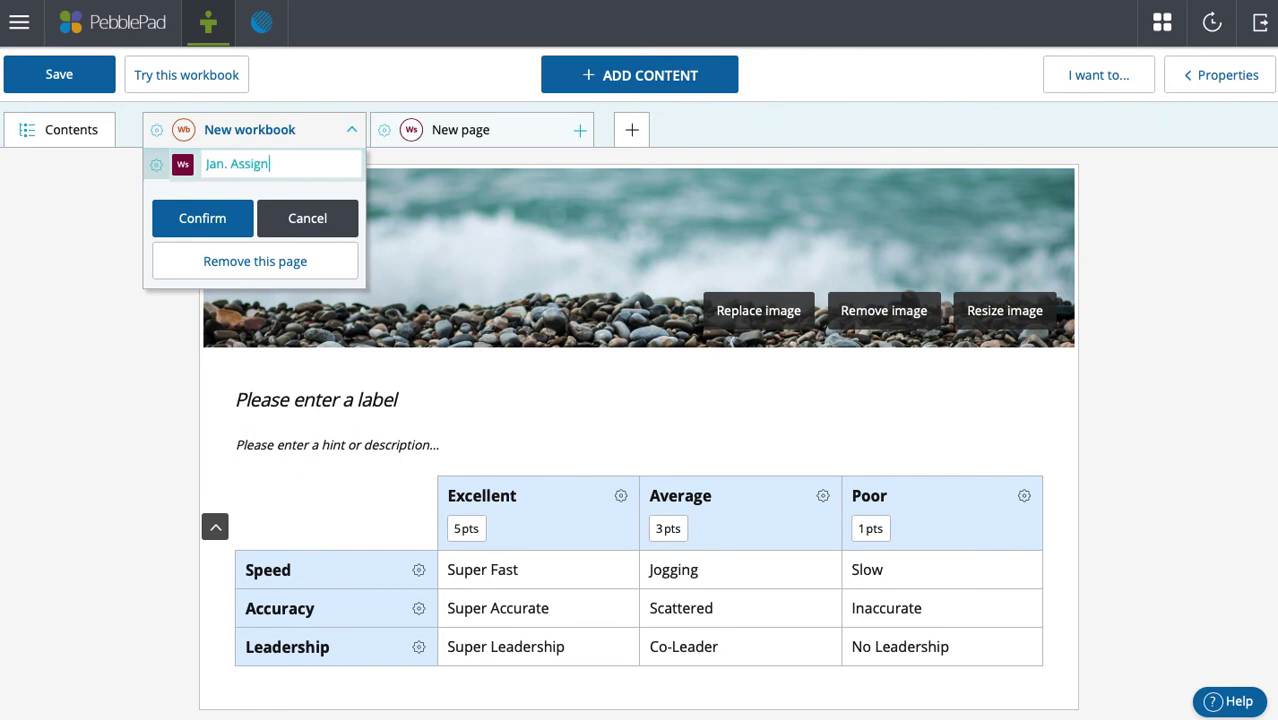
left_click(193, 218)
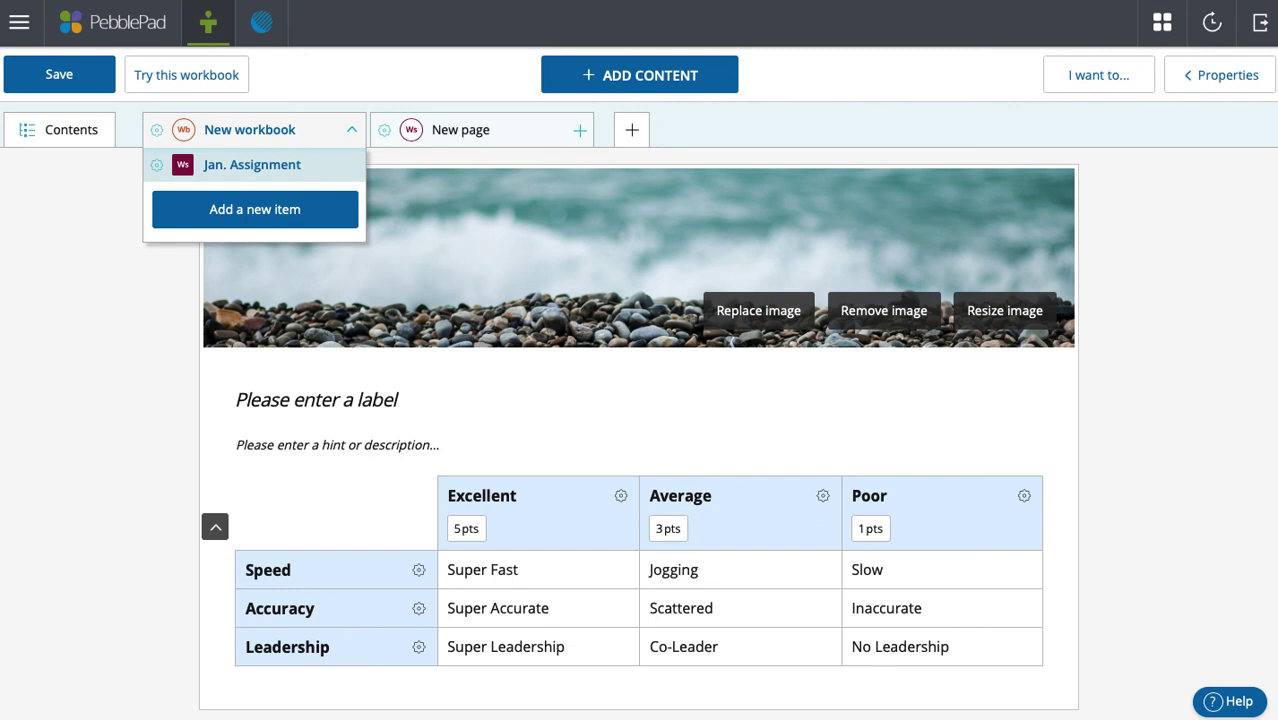
Start a new standalone template, saving the workbook changes on exit
left_click(18, 30)
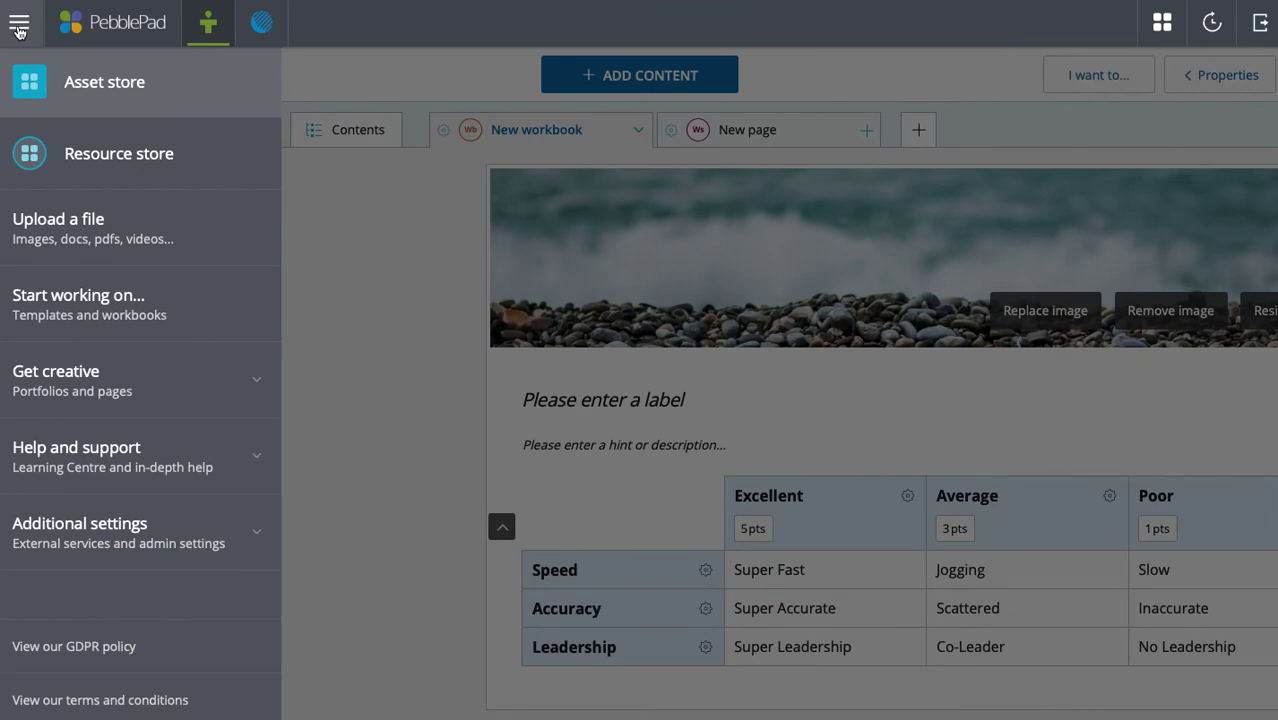
left_click(94, 390)
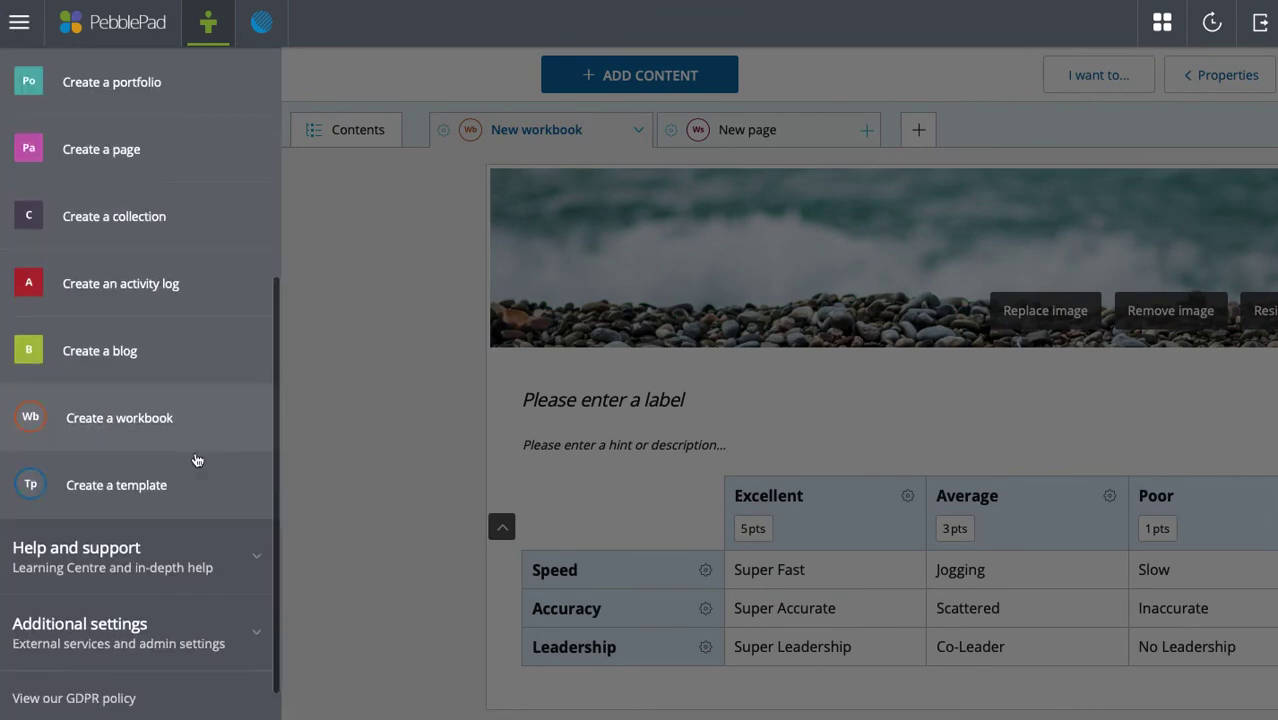
left_click(165, 500)
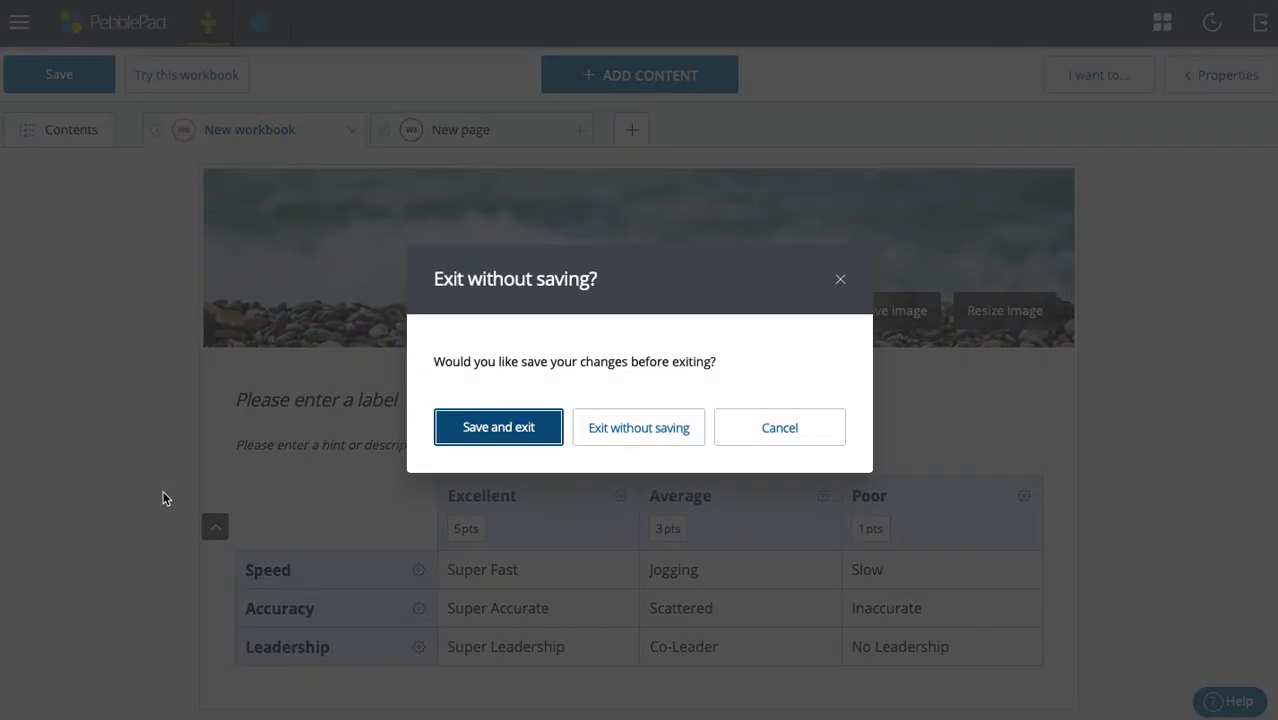
left_click(489, 440)
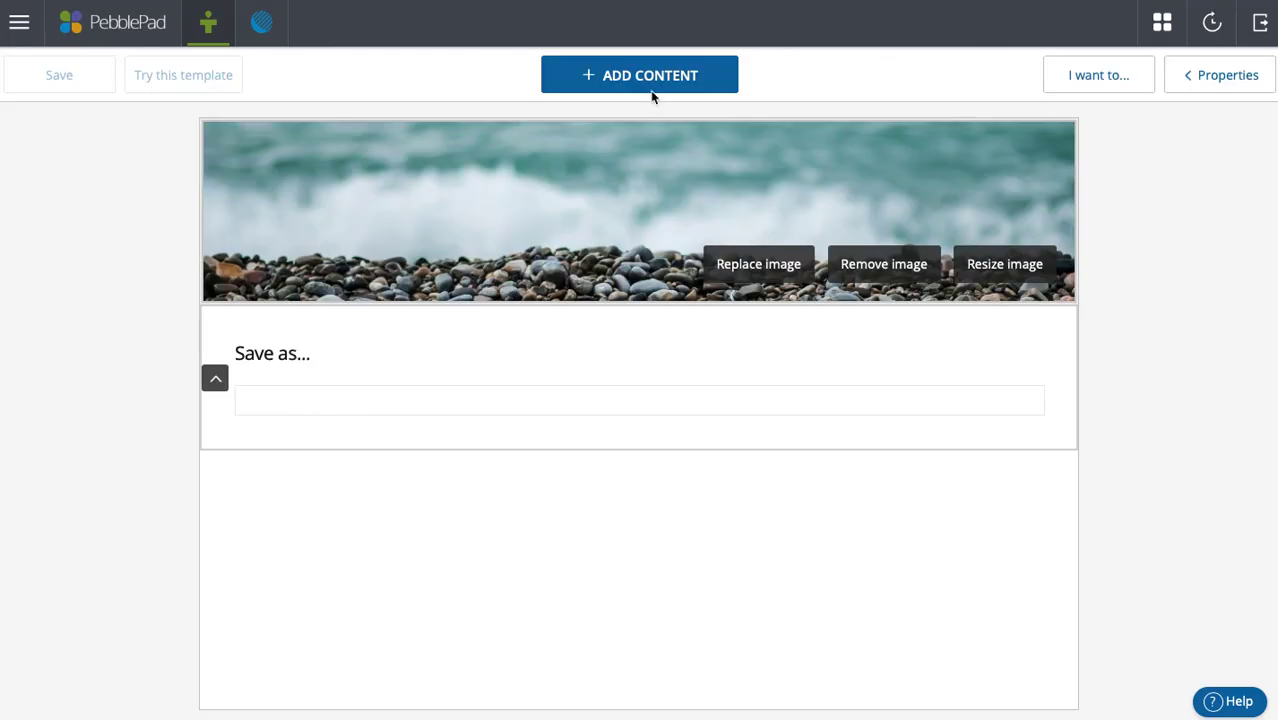
Add a rubric table to the new template
left_click(643, 84)
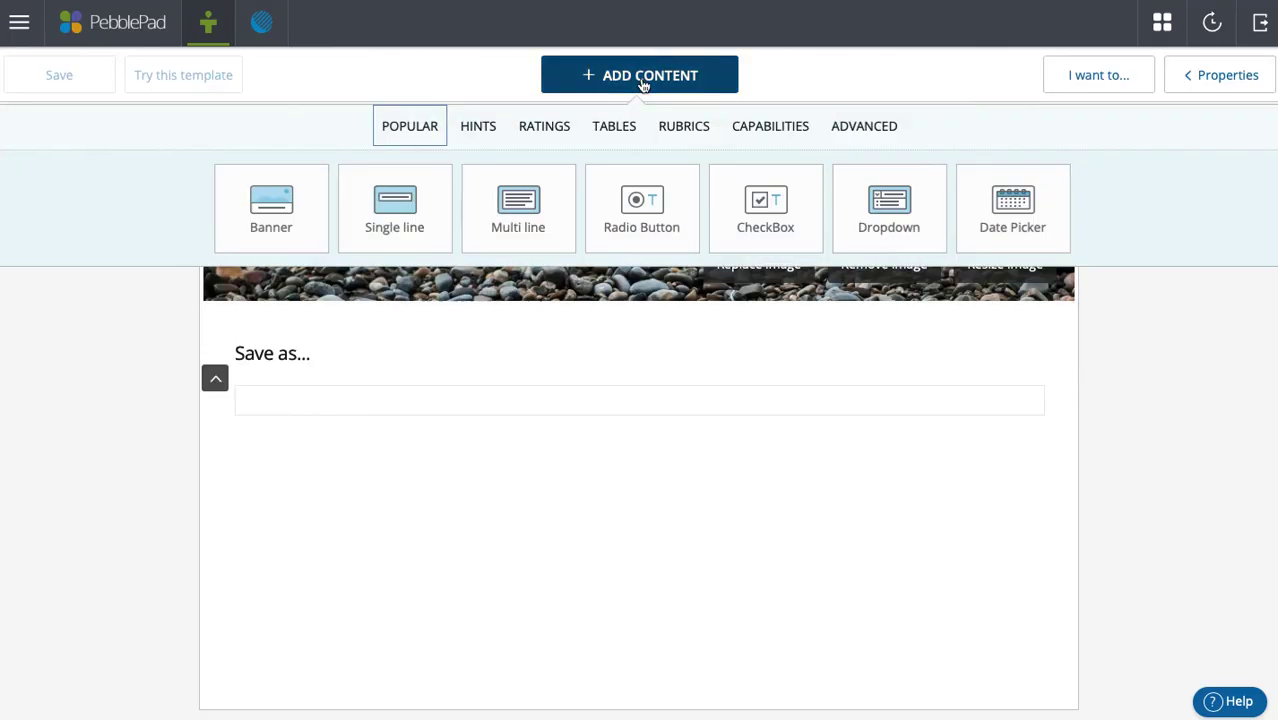
left_click(679, 138)
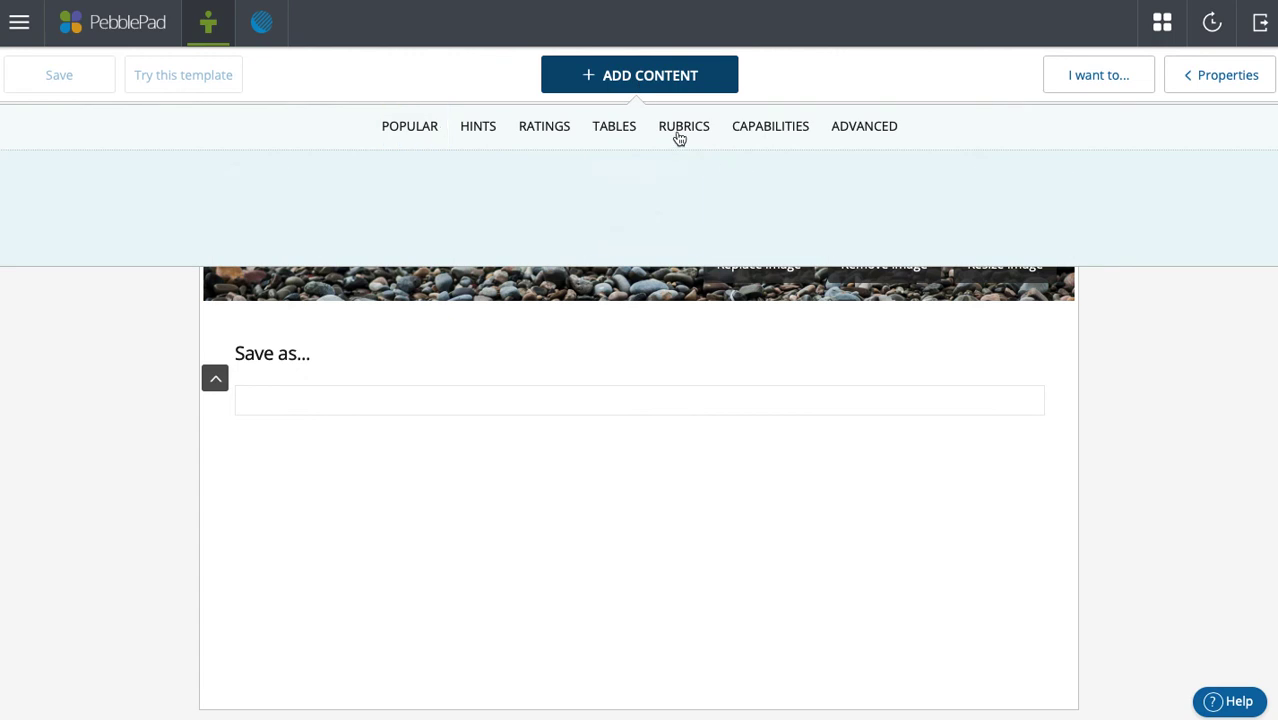
left_click(642, 208)
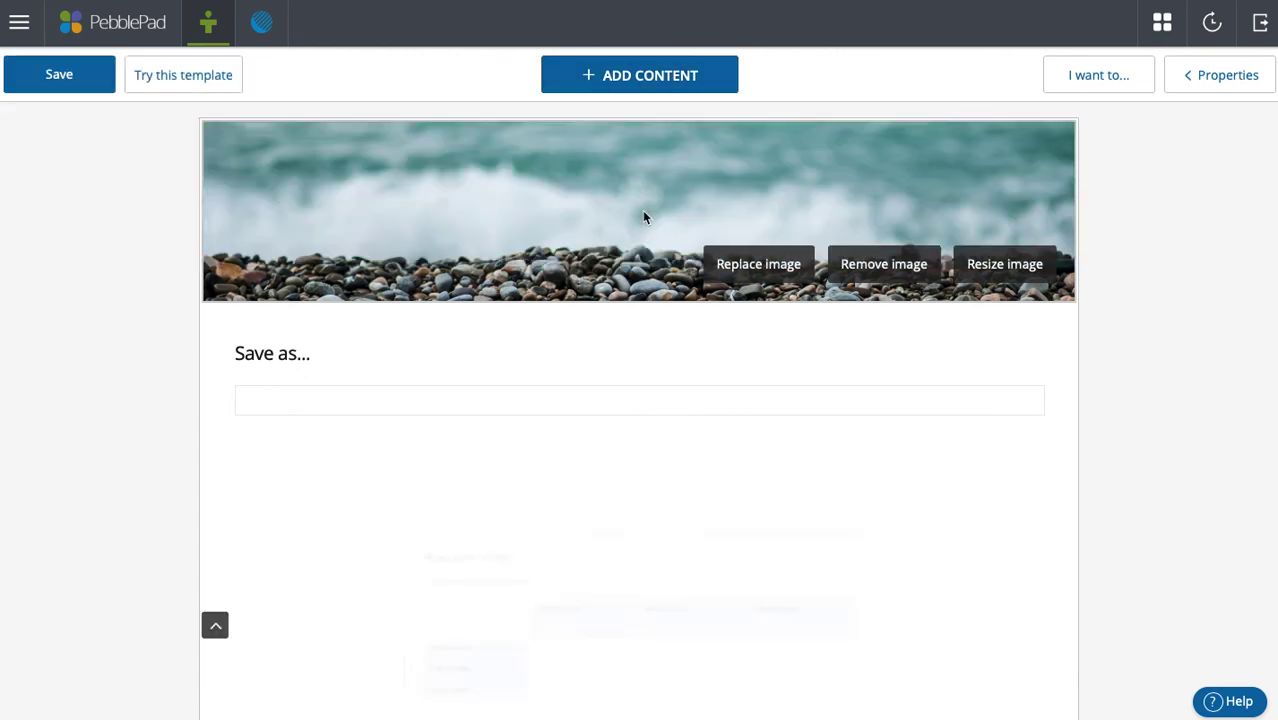
Move the "Save as..." field below the rubric and extend its label to "Save as...Last Name, First Name Date"
left_click(347, 346)
scroll(296, 404, "down", 2)
left_click(220, 298)
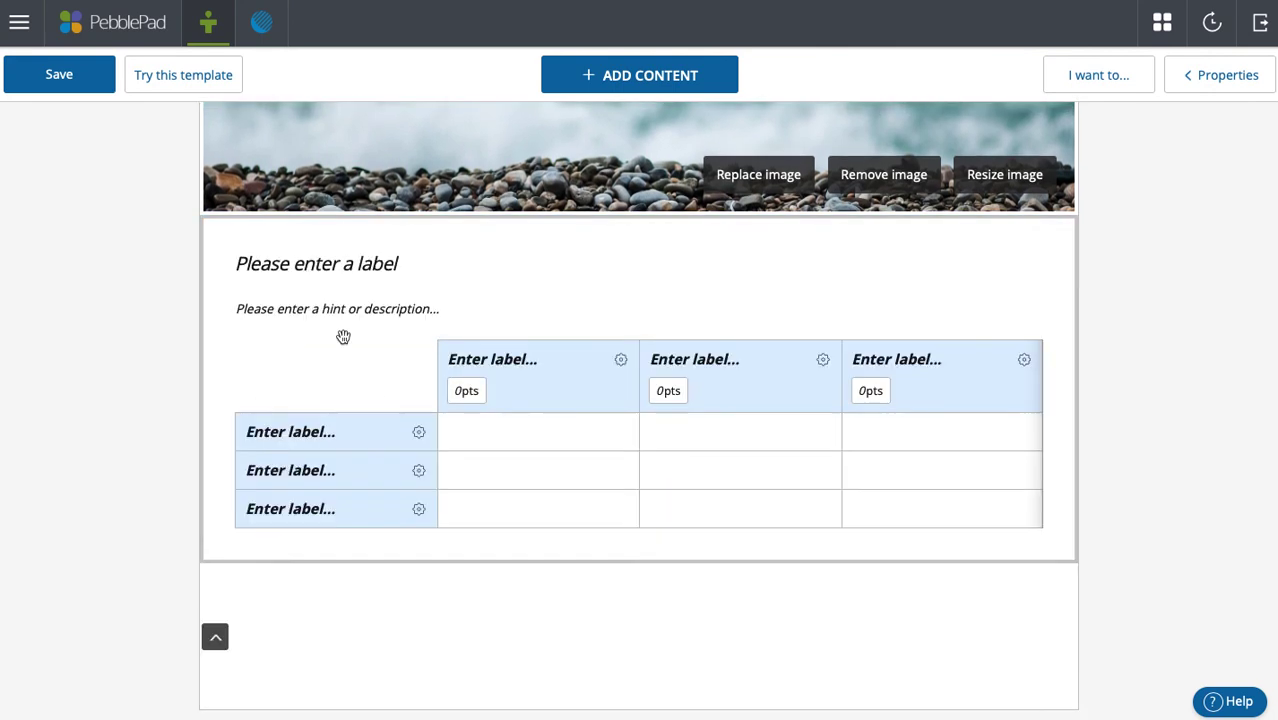
left_click(361, 612)
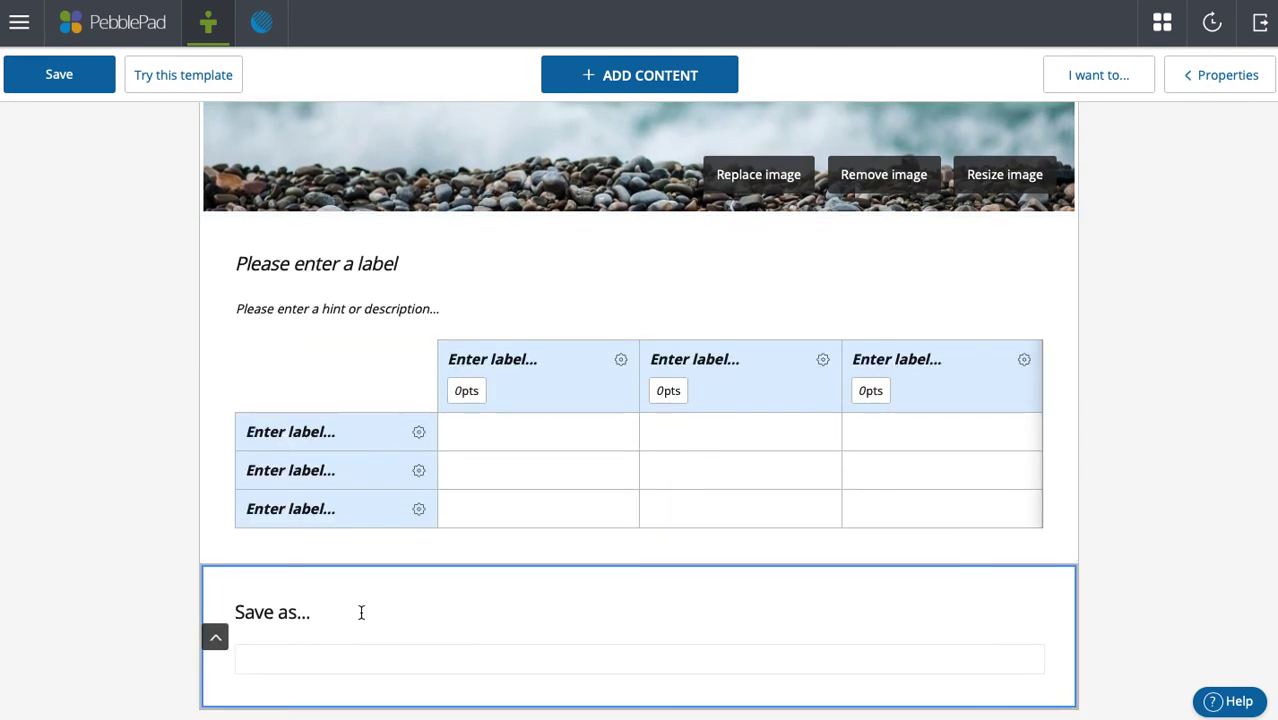
type("Last Name, Firs")
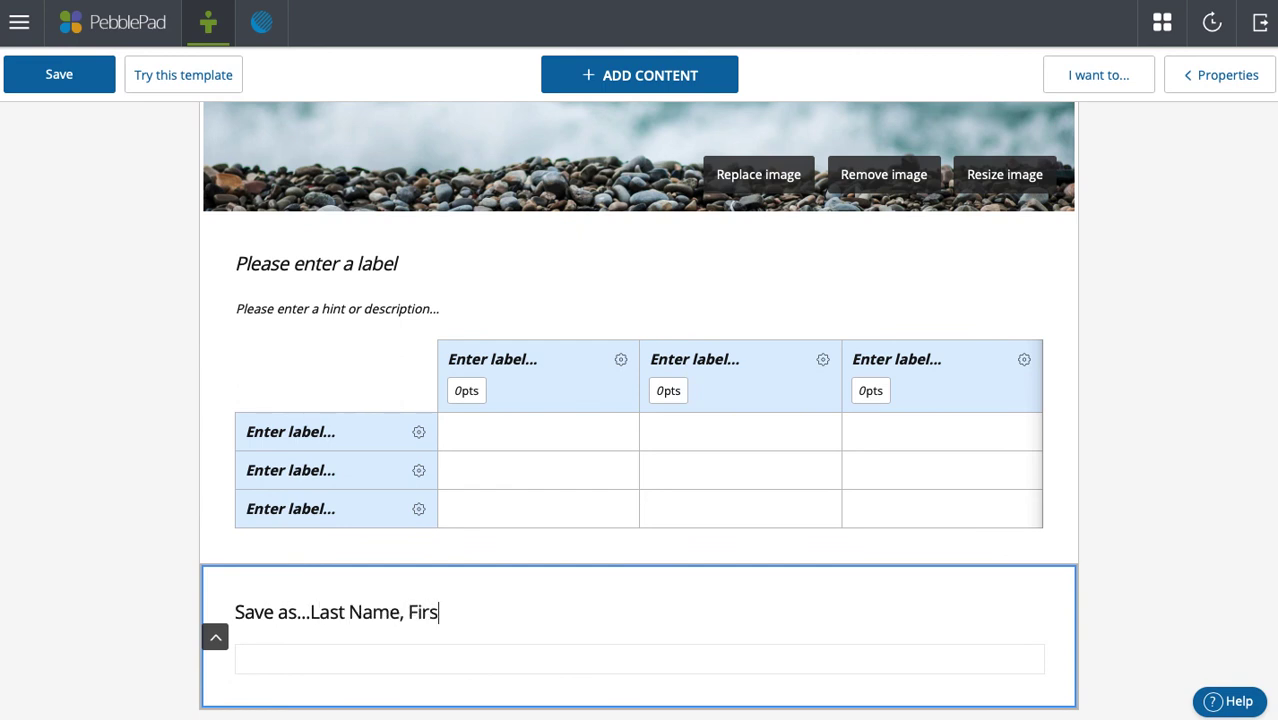
type("t Name Date")
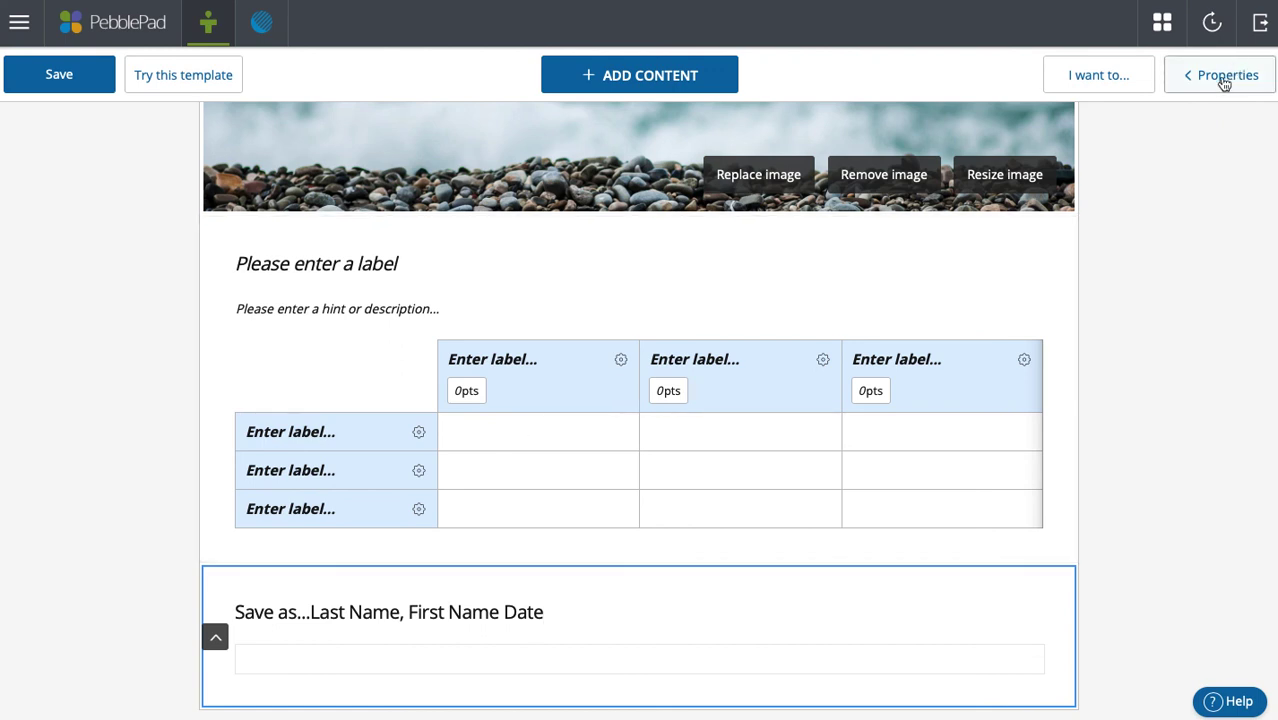
Save the template in the Feedback category with the title "Dummy Rubric"
left_click(88, 84)
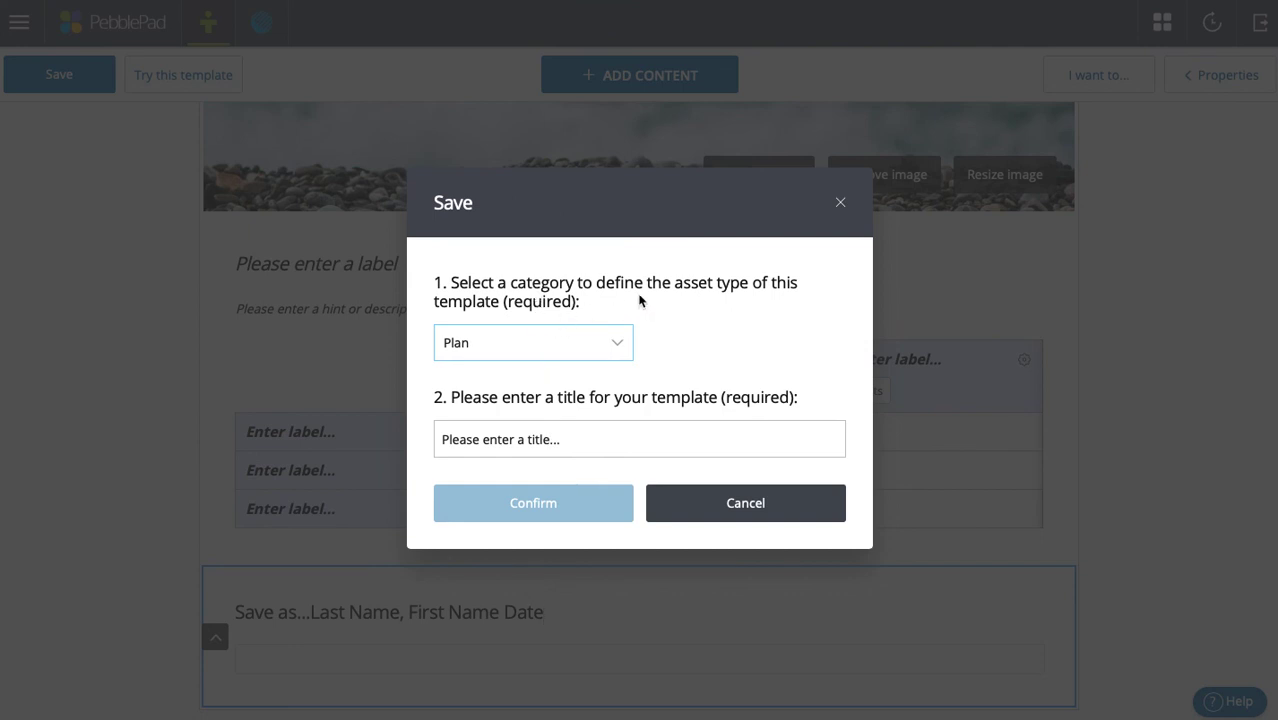
left_click(619, 345)
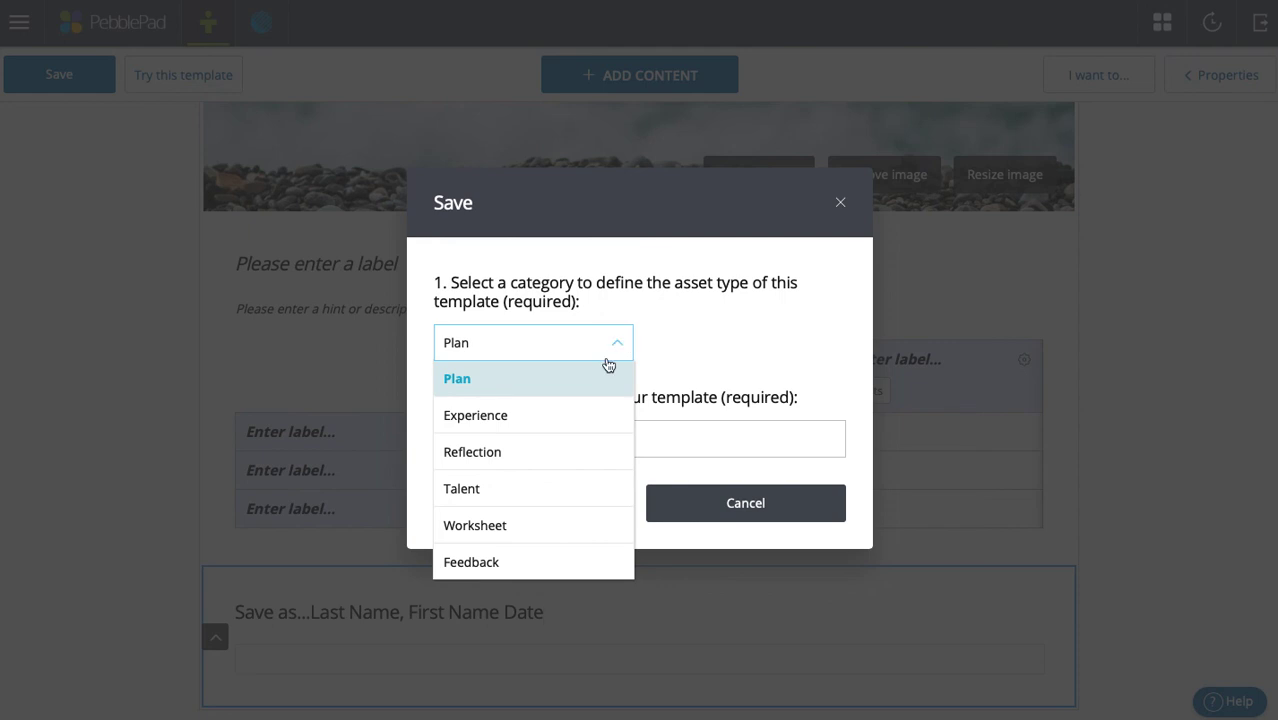
left_click(484, 562)
left_click(503, 440)
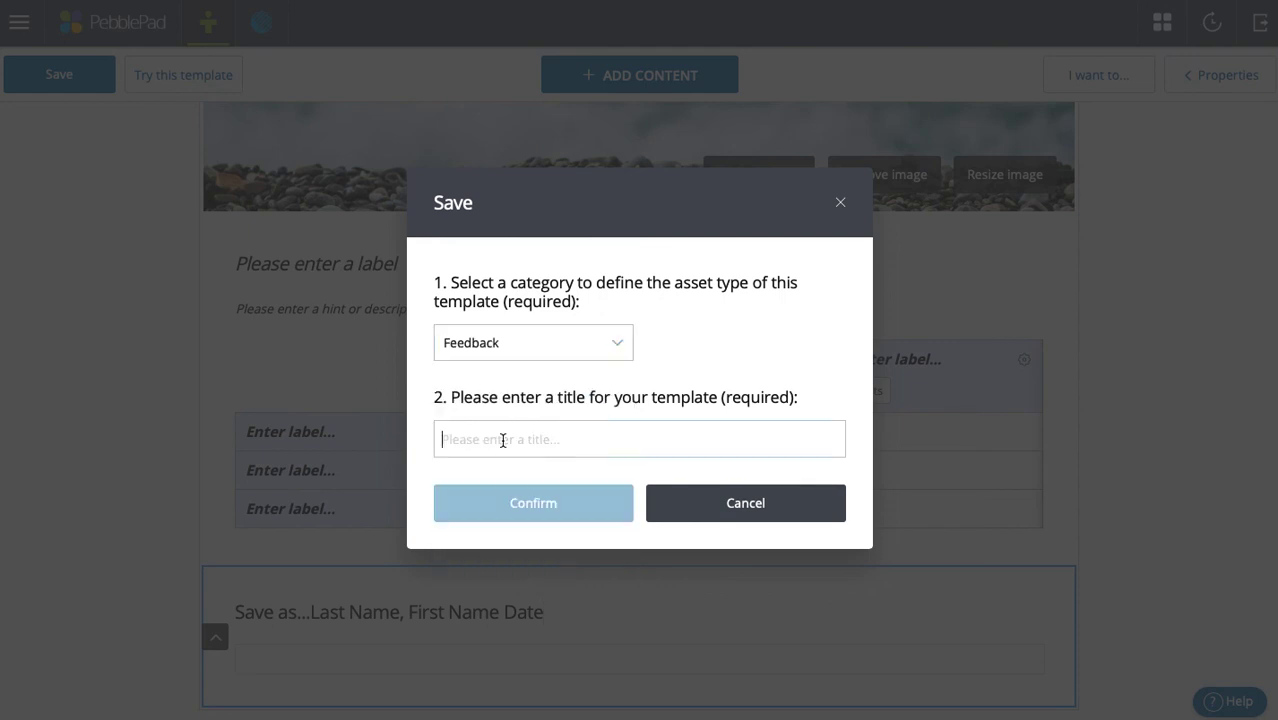
type("Dummy Rub")
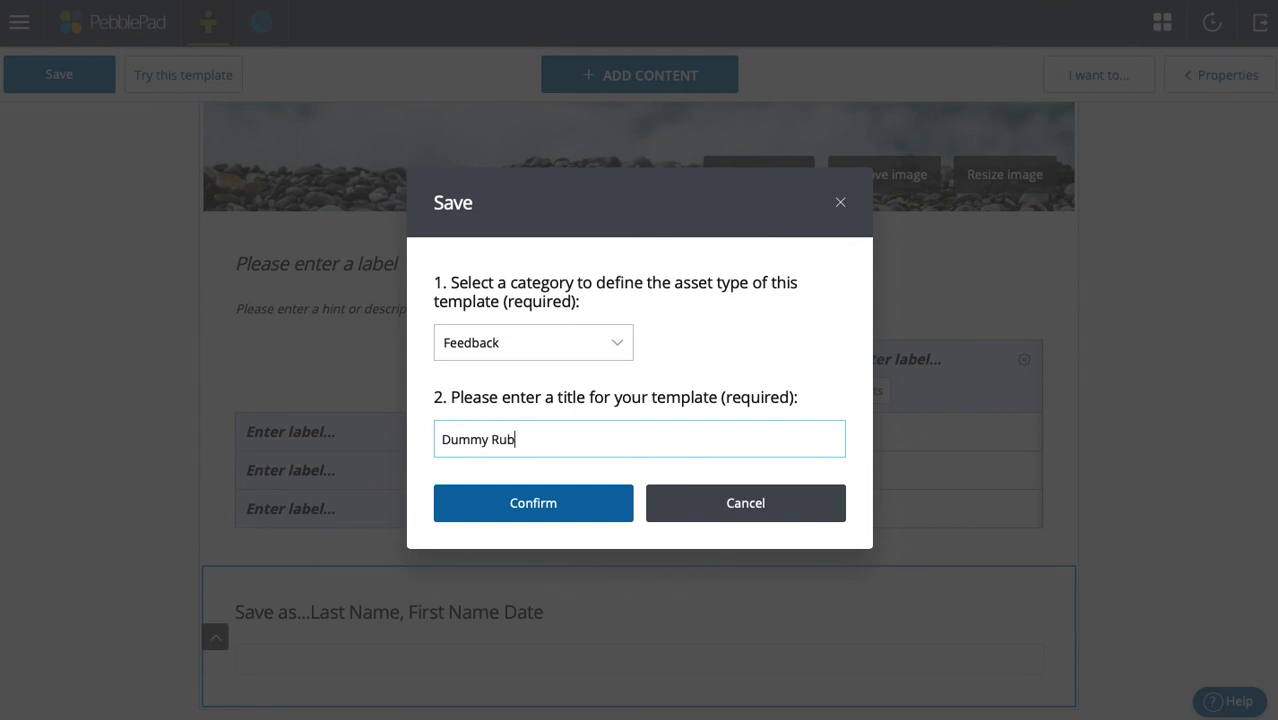
type("ric")
left_click(528, 503)
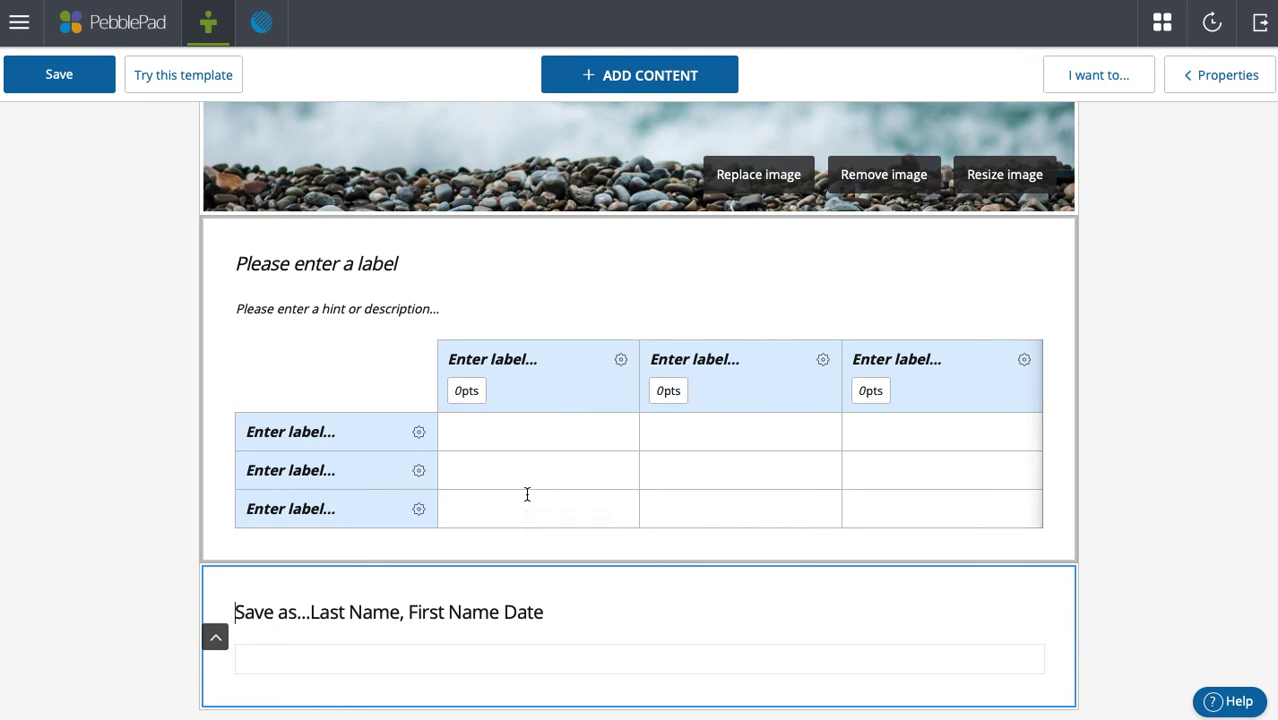
Open the rubric table's label for editing
left_click(482, 262)
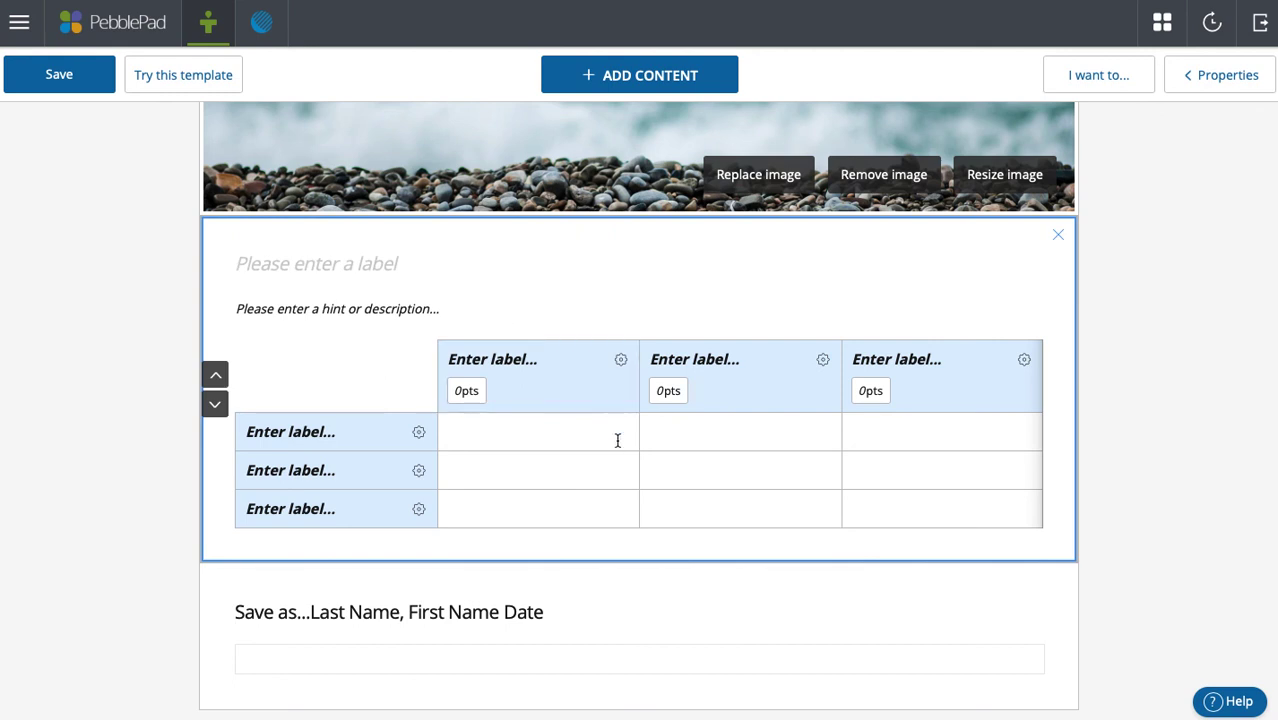